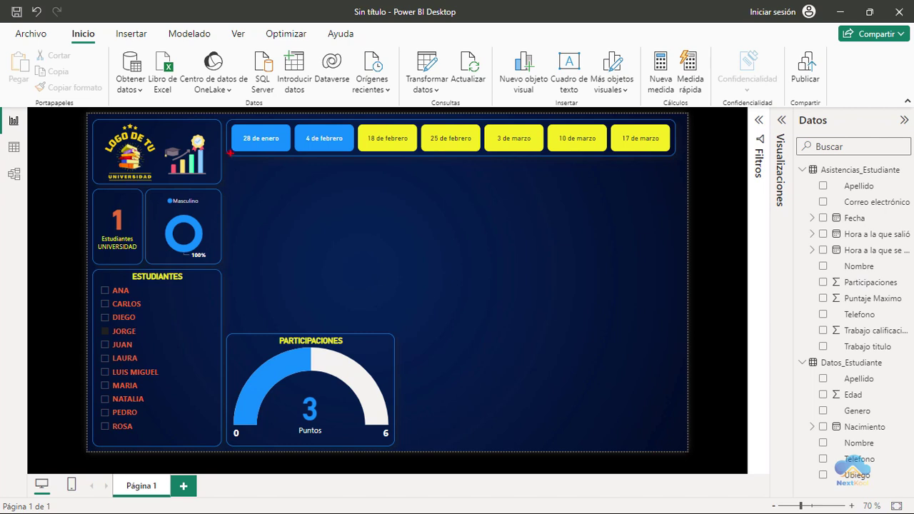
- Expand the collapsed Visualizaciones pane to reveal the visual type gallery beside the canvas
left_click_drag(227, 157, 675, 194)
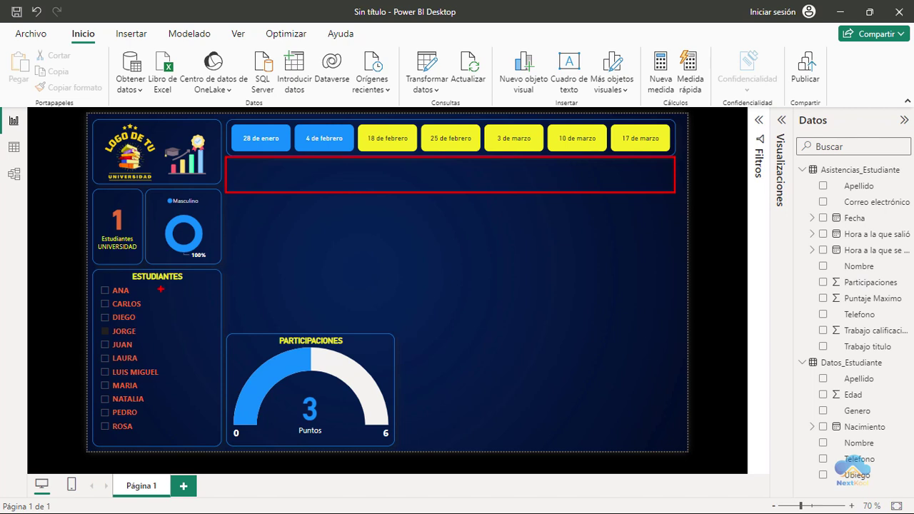
left_click_drag(136, 292, 160, 230)
left_click_drag(272, 172, 608, 172)
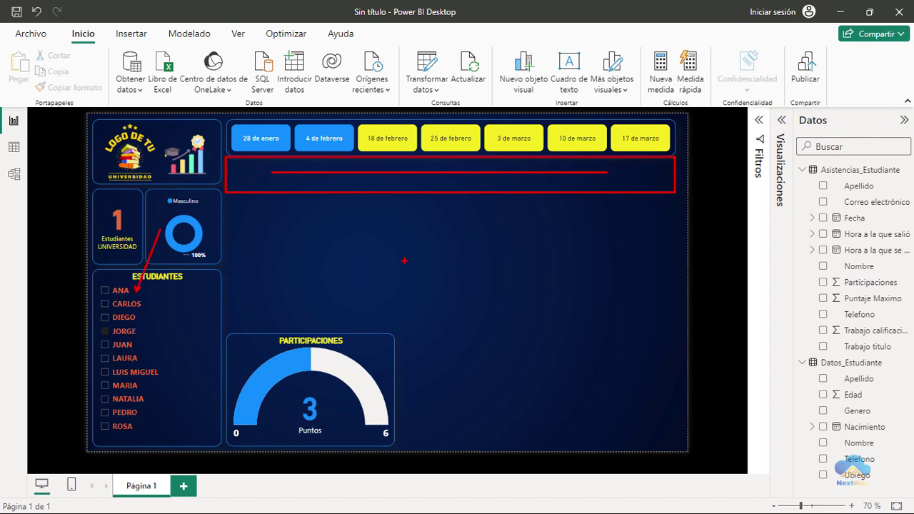
key("Escape")
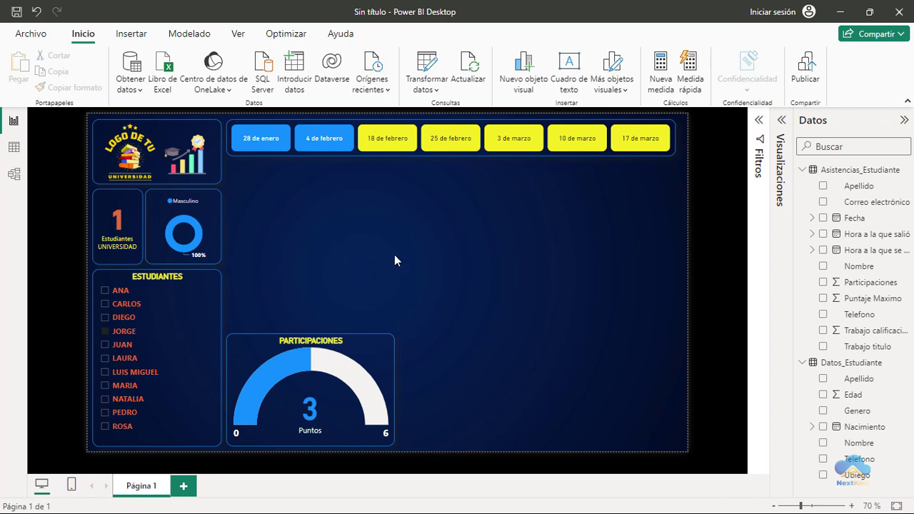
left_click(781, 122)
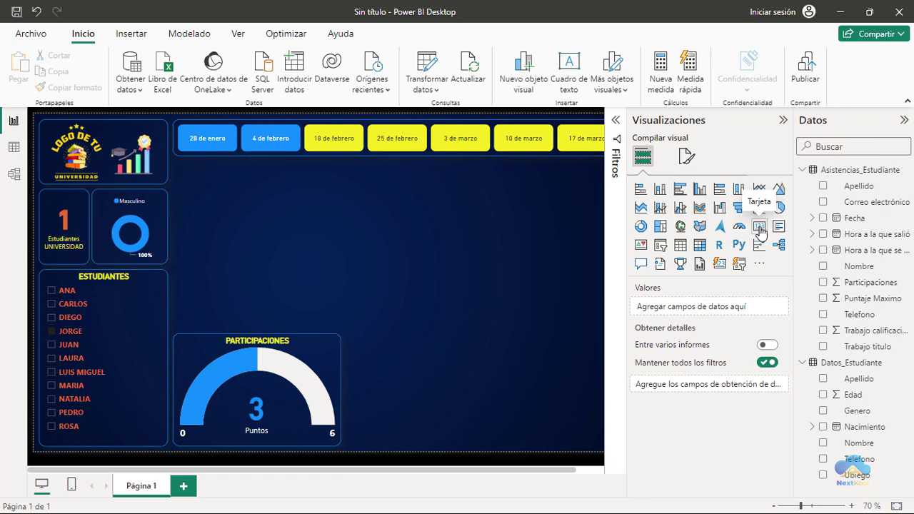
- Add a Tarjeta card, move it under the date buttons and shorten it so the PARTICIPACIONES gauge shows
left_click(758, 229)
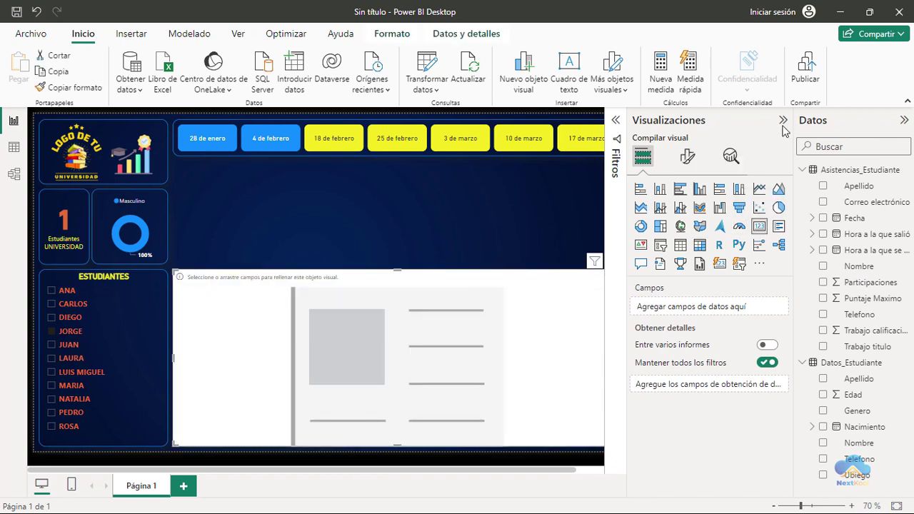
left_click_drag(395, 279, 396, 172)
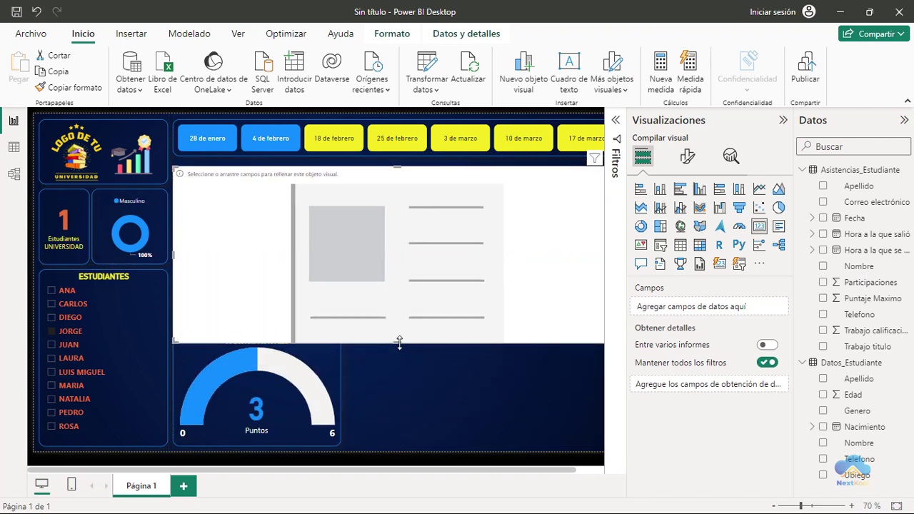
left_click_drag(400, 344, 397, 210)
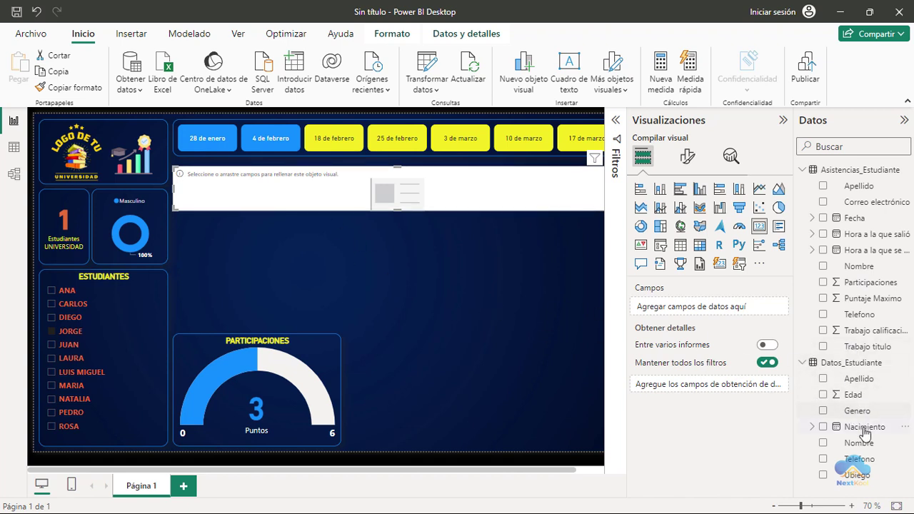
left_click_drag(859, 442, 723, 392)
left_click_drag(798, 157, 911, 352)
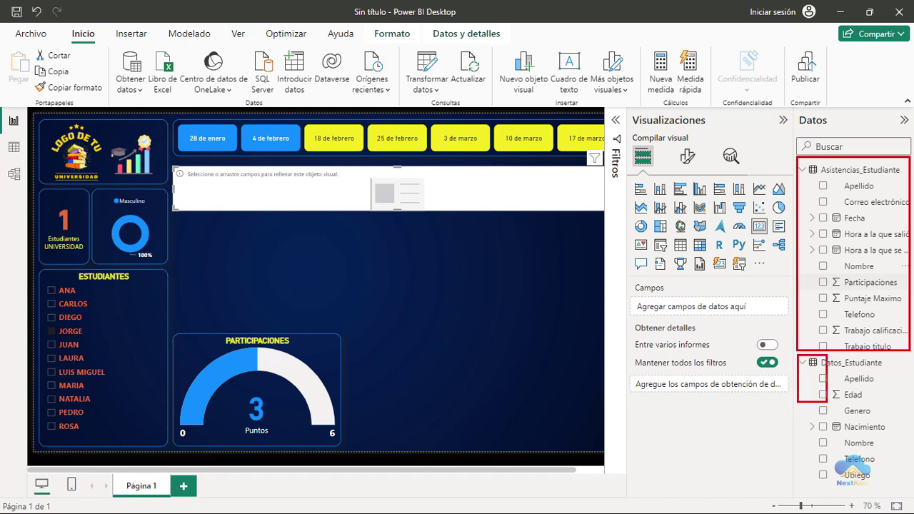
left_click_drag(801, 365, 905, 488)
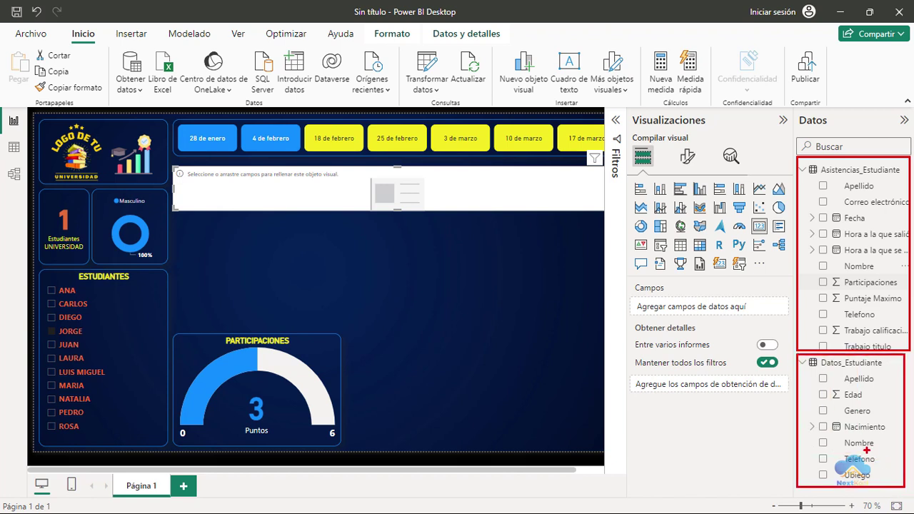
left_click_drag(821, 429, 765, 412)
left_click_drag(821, 378, 777, 362)
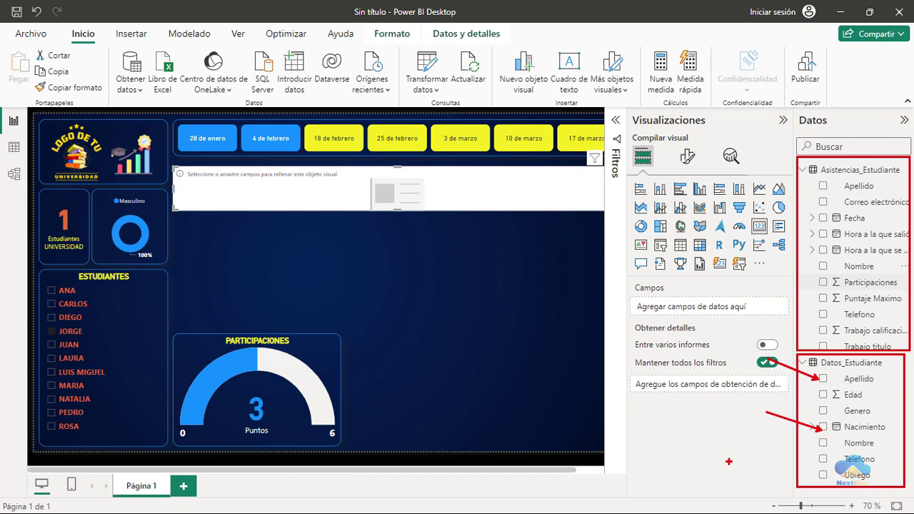
key("Escape")
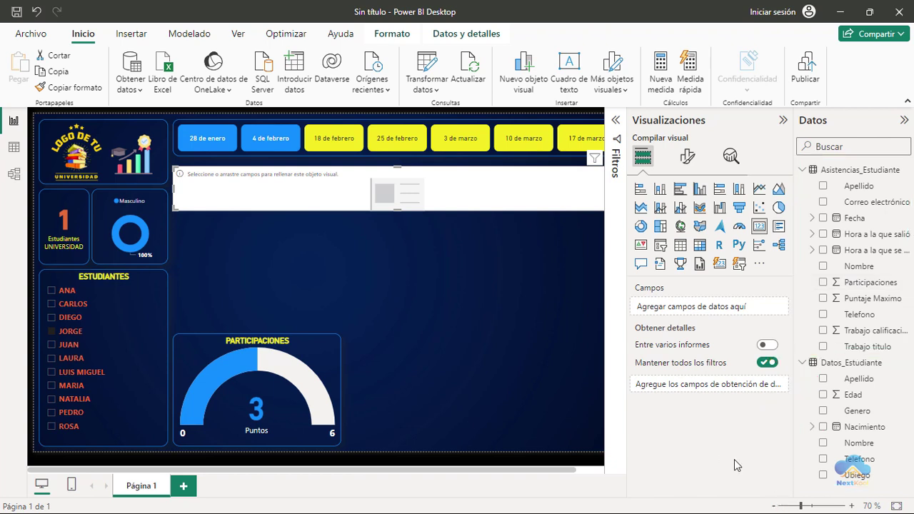
- Open Transformar datos with the Power Query Editor maximized and select the Nombre value JUAN
left_click(427, 64)
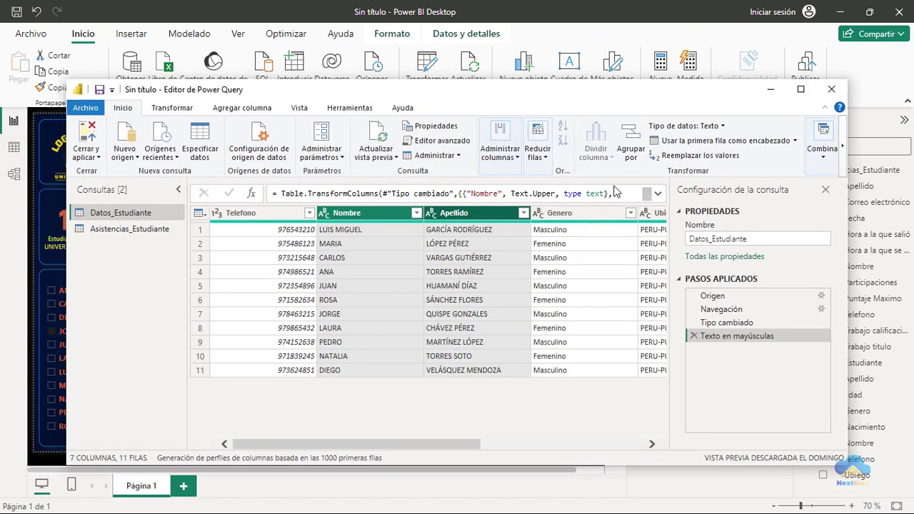
left_click(801, 89)
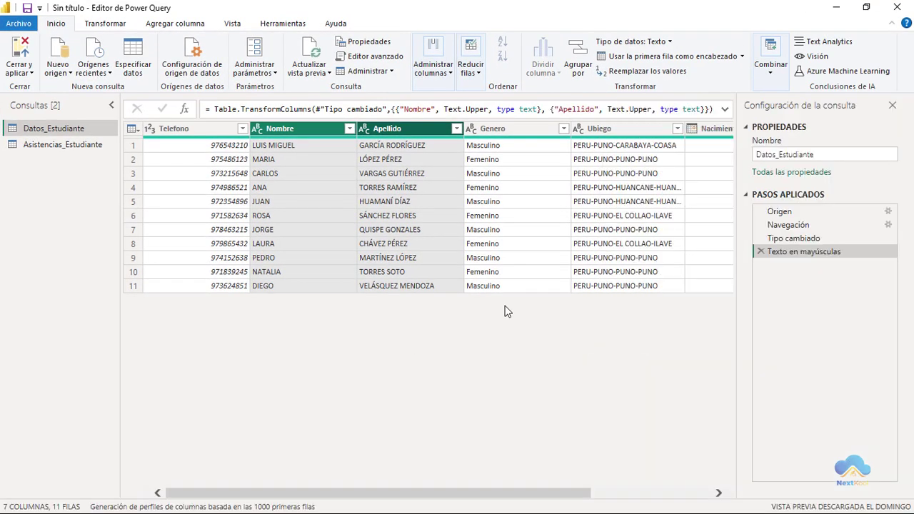
left_click(260, 201)
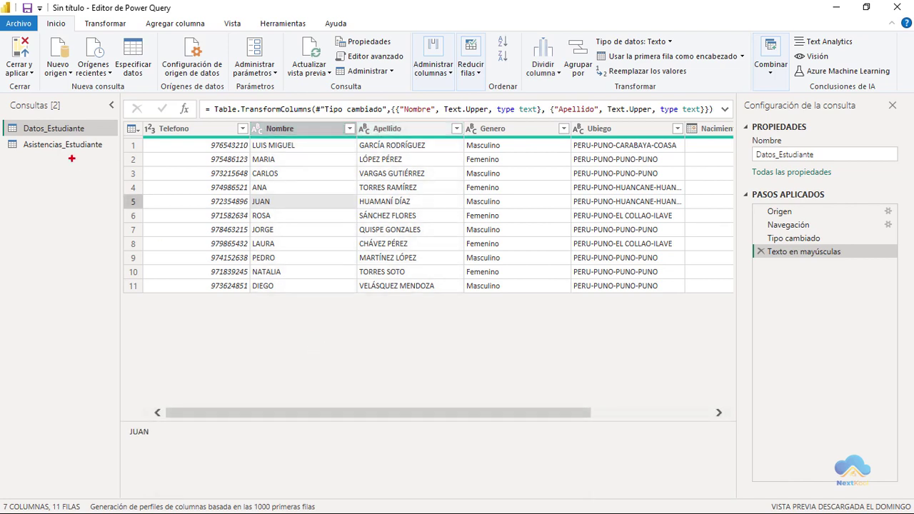
left_click_drag(3, 117, 100, 140)
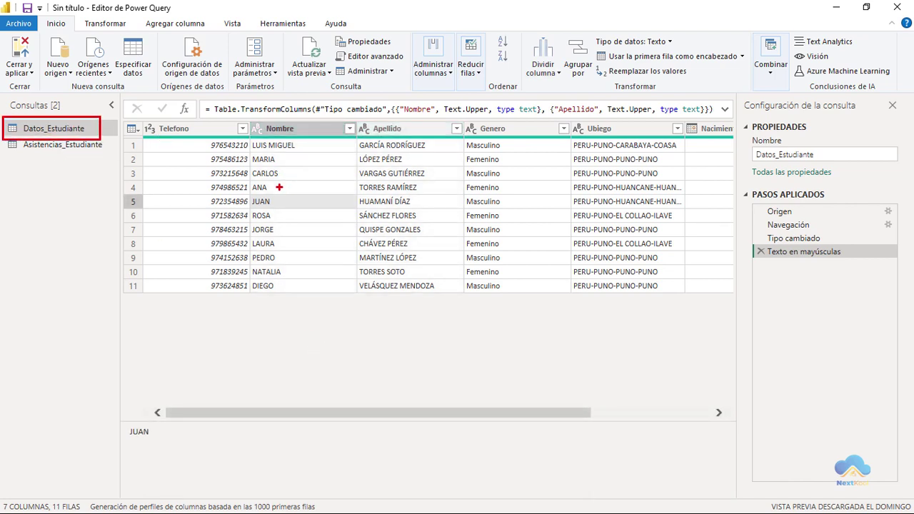
mouse_move(250, 118)
left_mouse_down()
mouse_move(377, 275)
mouse_move(446, 293)
left_mouse_up()
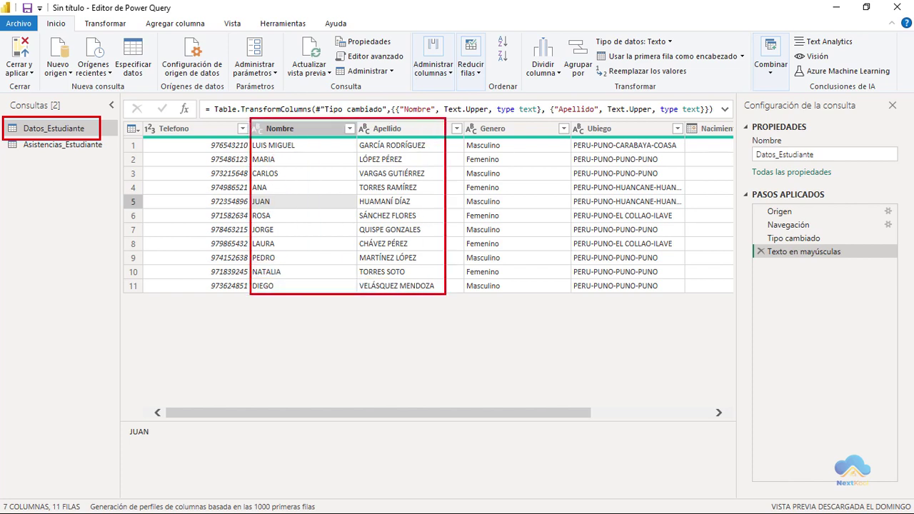
key("Escape")
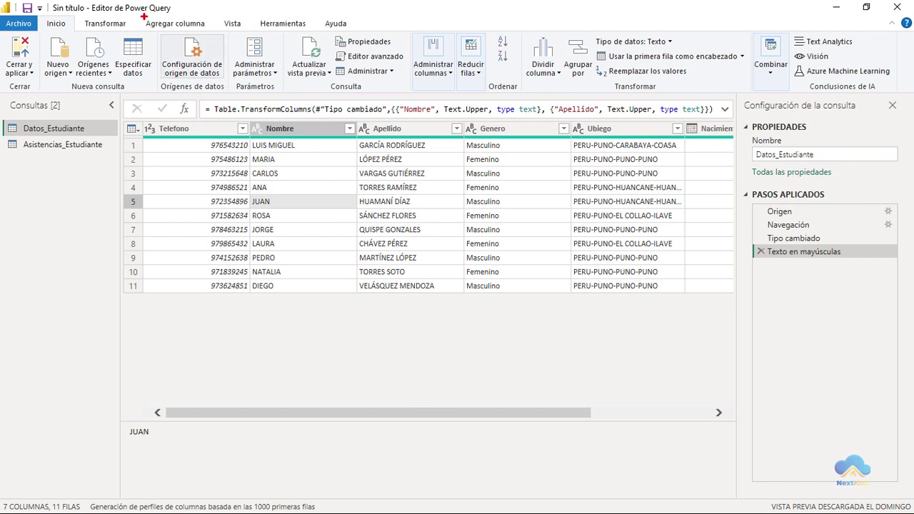
- Show the Agregar columna tools in the Power Query Editor
left_click_drag(136, 17, 205, 31)
key("Escape")
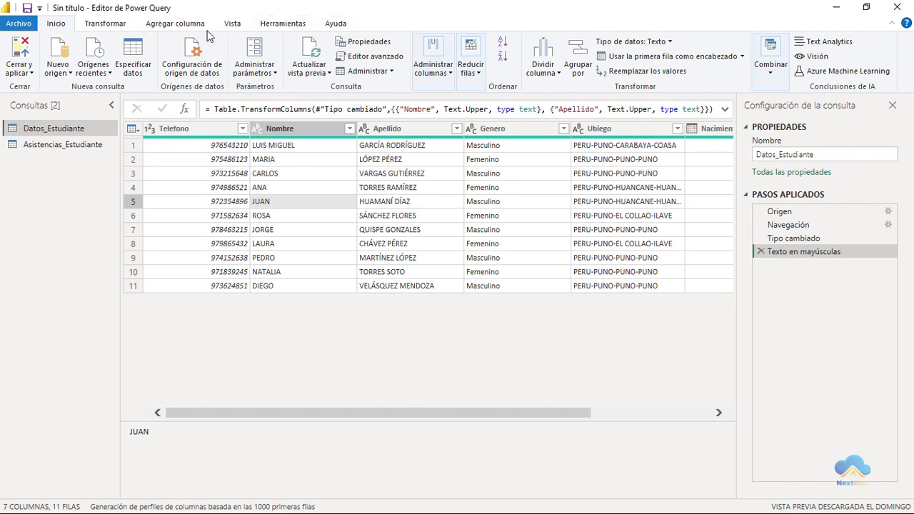
left_click(190, 27)
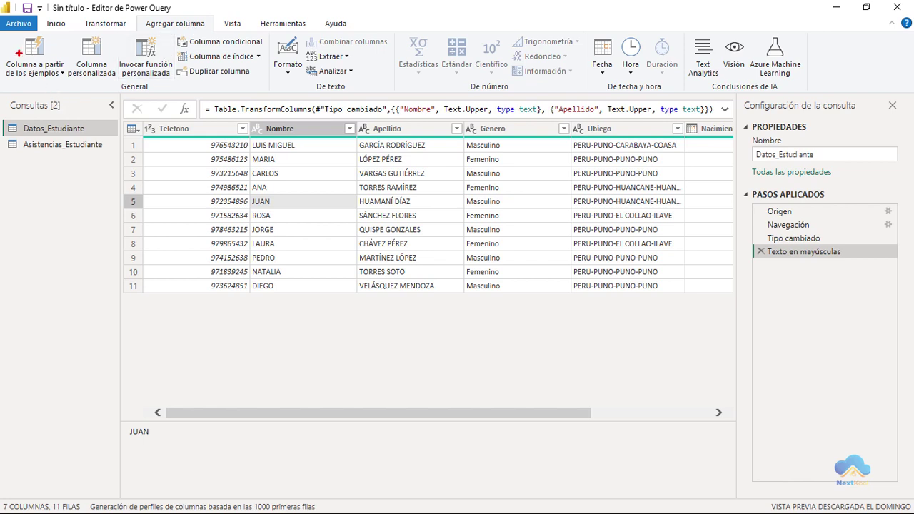
left_click_drag(2, 37, 178, 98)
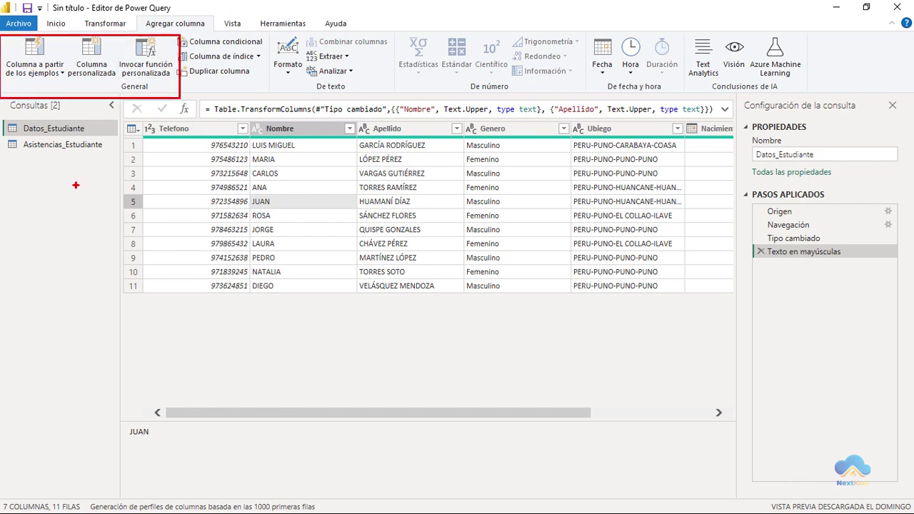
left_click_drag(94, 87, 93, 263)
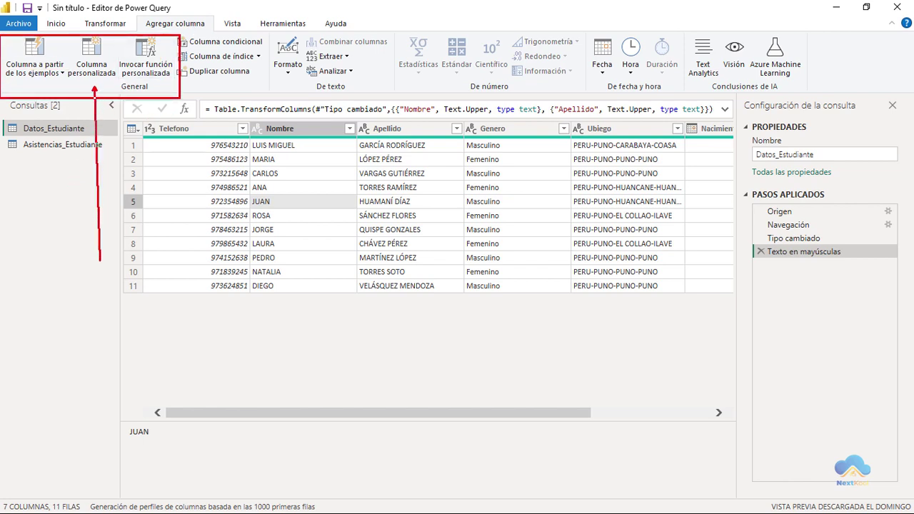
- Create custom column 'Estudiante' with formula [Nombre] & ", " & [Apellido]
left_click(88, 57)
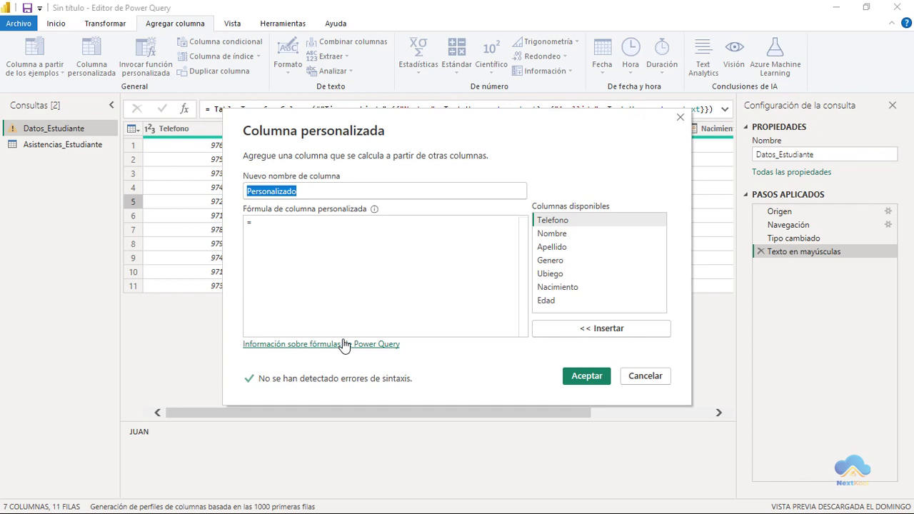
type("Estudi")
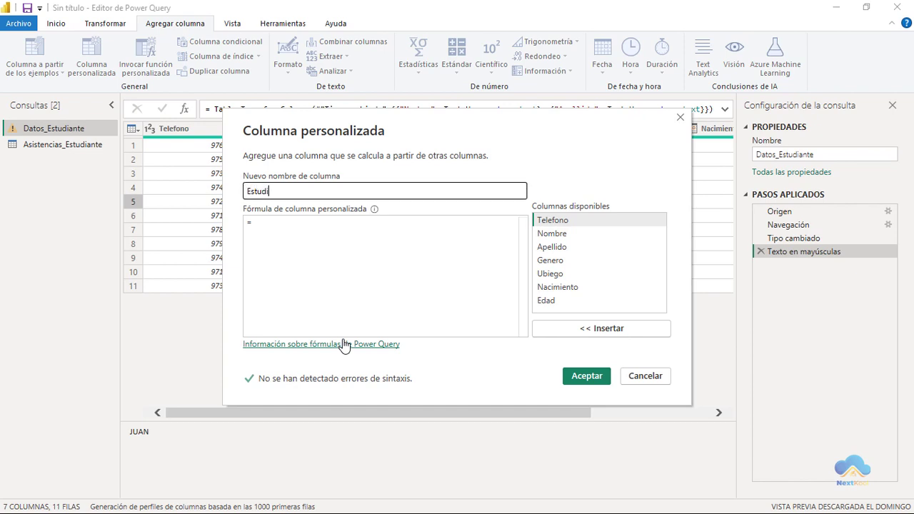
type("ante")
left_click(325, 232)
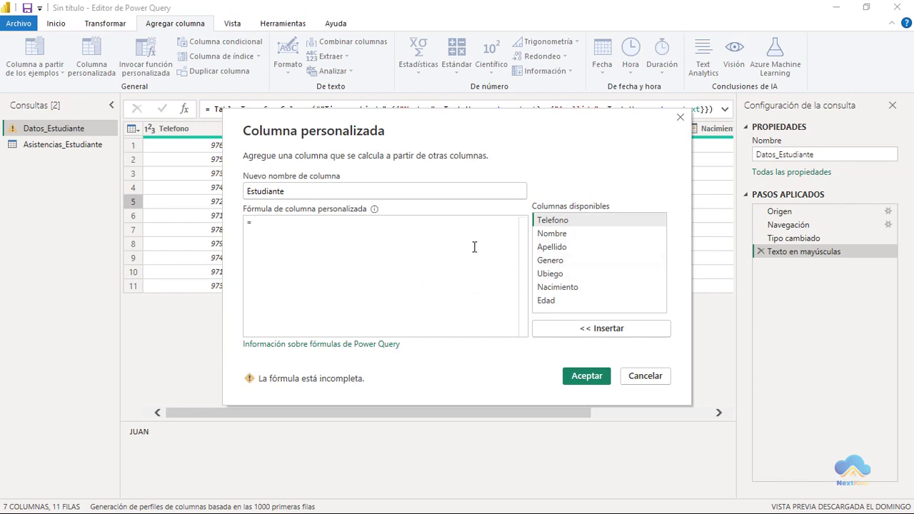
left_click(575, 233)
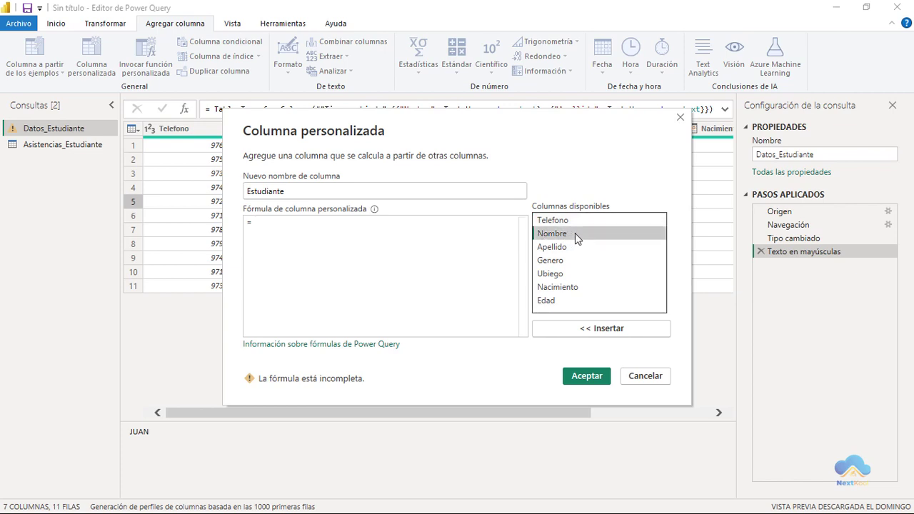
left_click(613, 330)
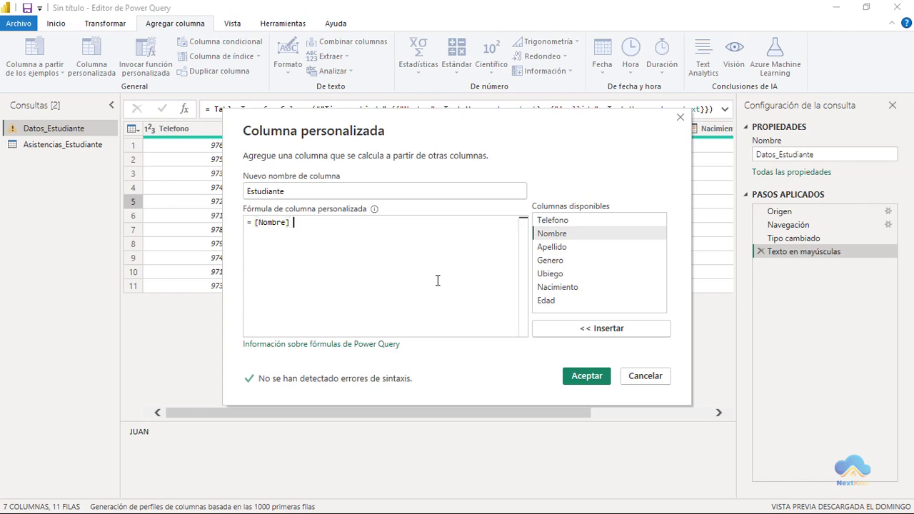
type("& ")
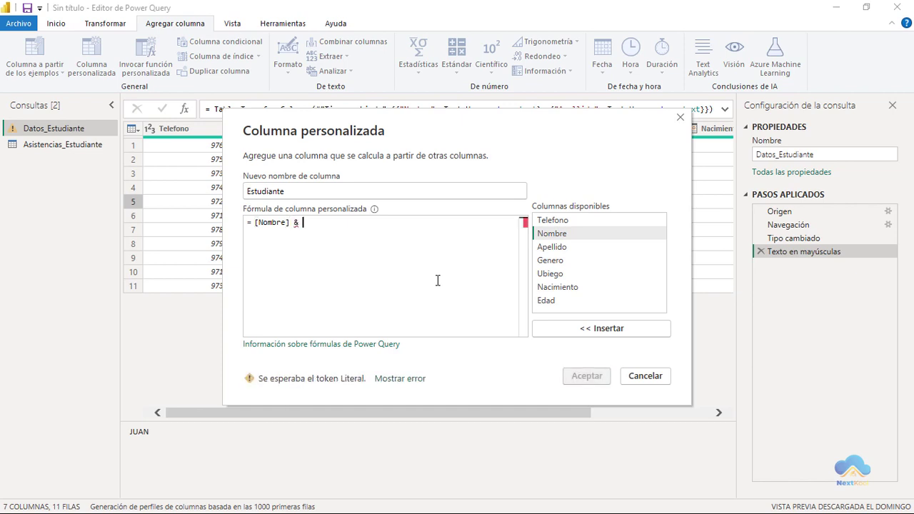
type("\",")
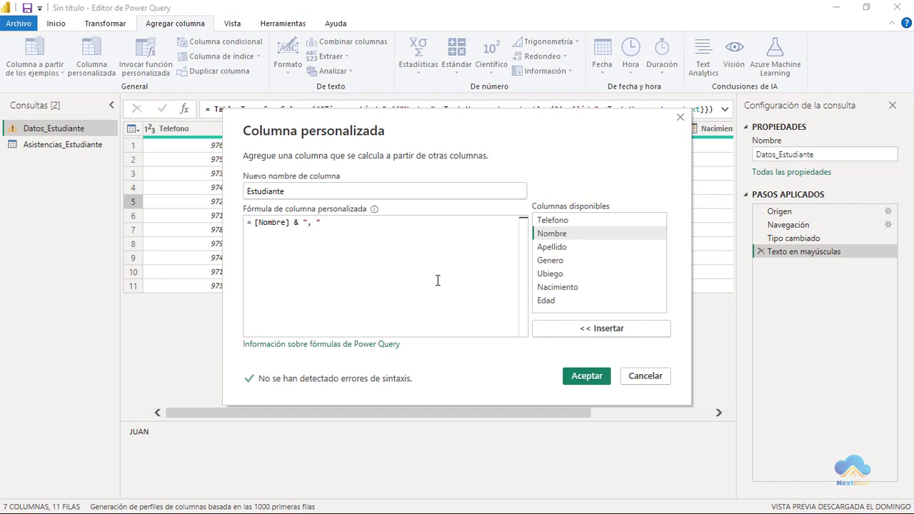
type(" \" &")
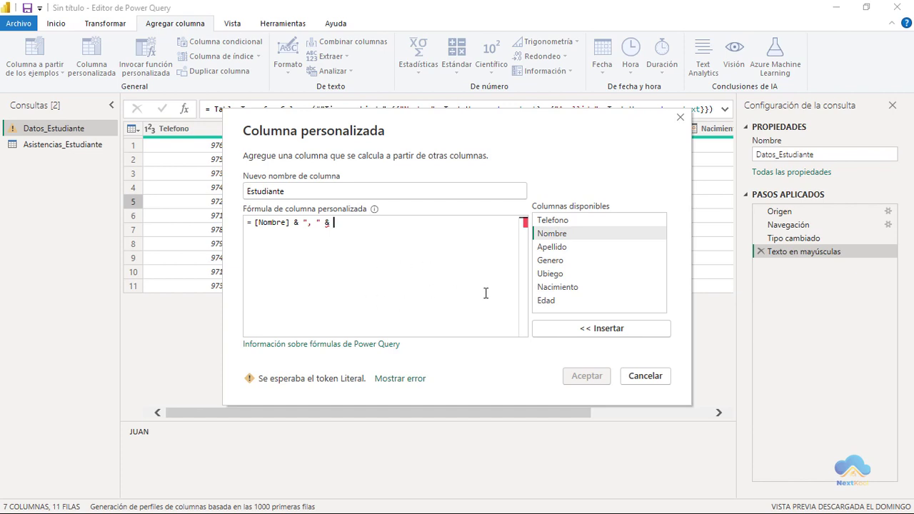
left_click(565, 252)
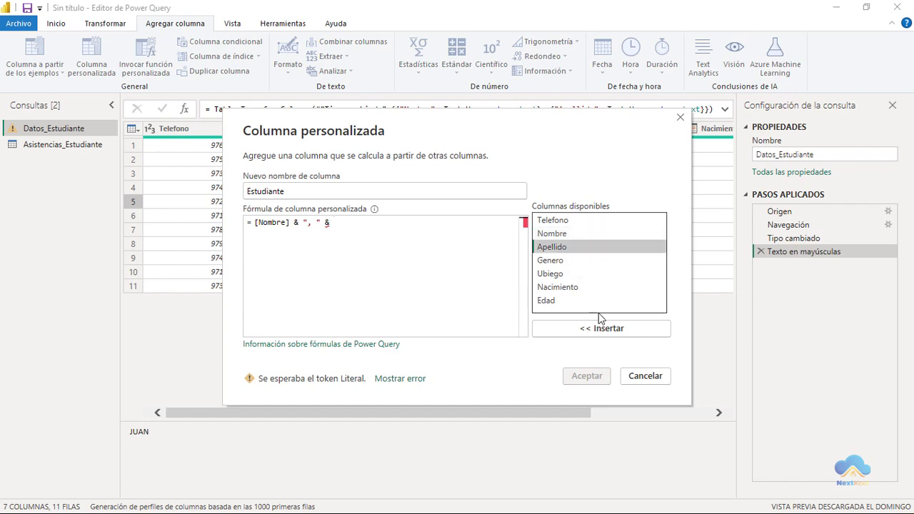
left_click(605, 330)
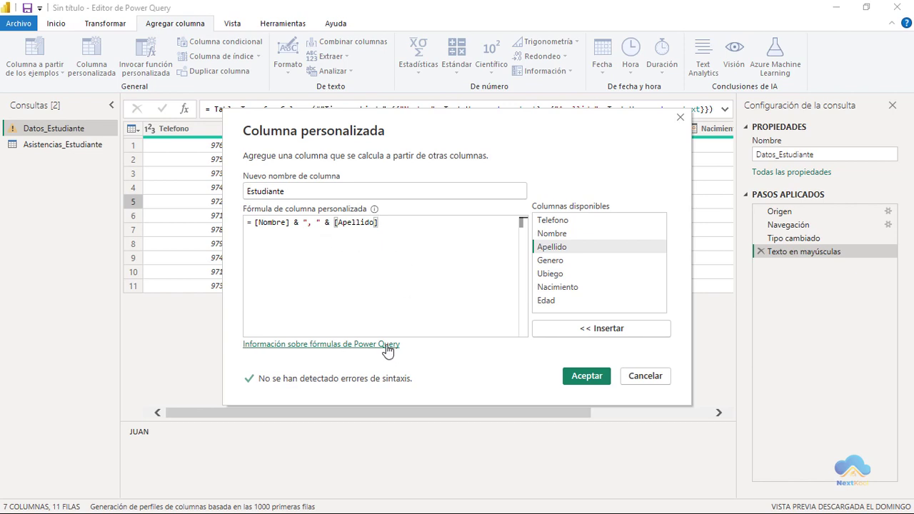
left_click(587, 376)
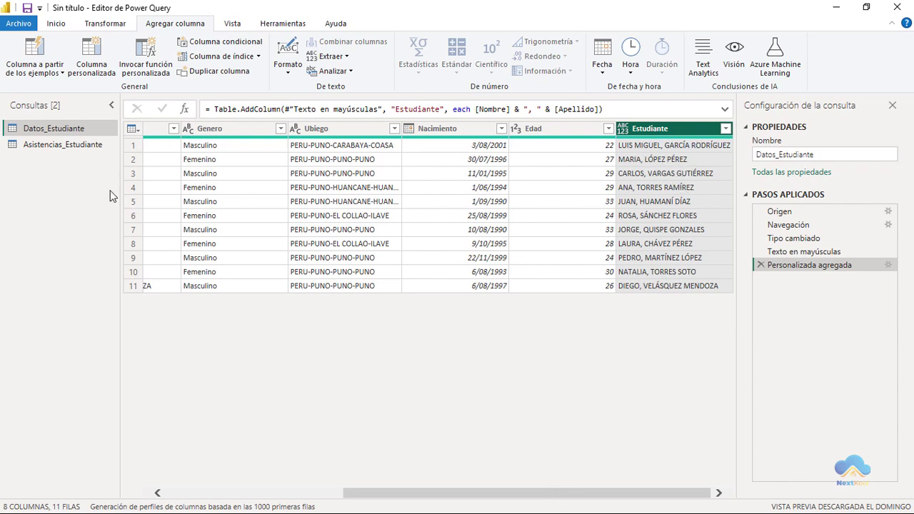
- Choose Cerrar y aplicar from the Inicio tab to load the changes into the report
left_click(55, 23)
left_click(32, 73)
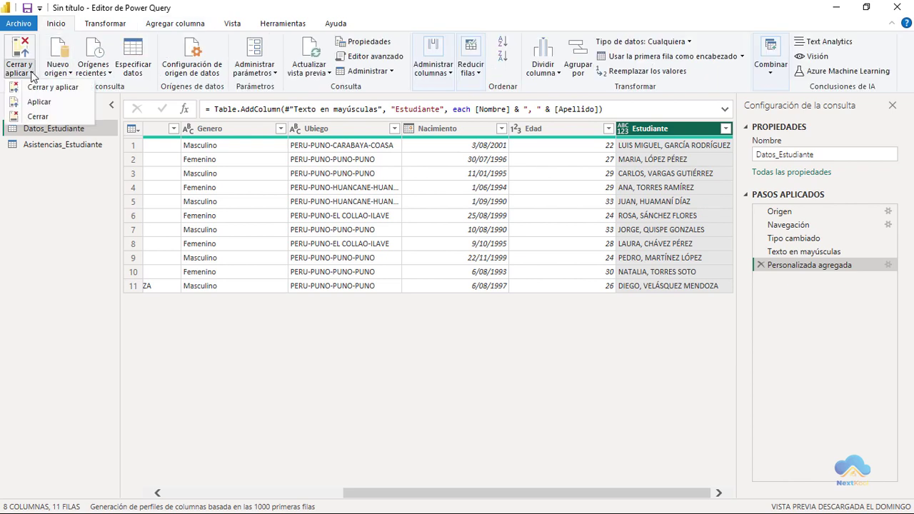
left_click(40, 104)
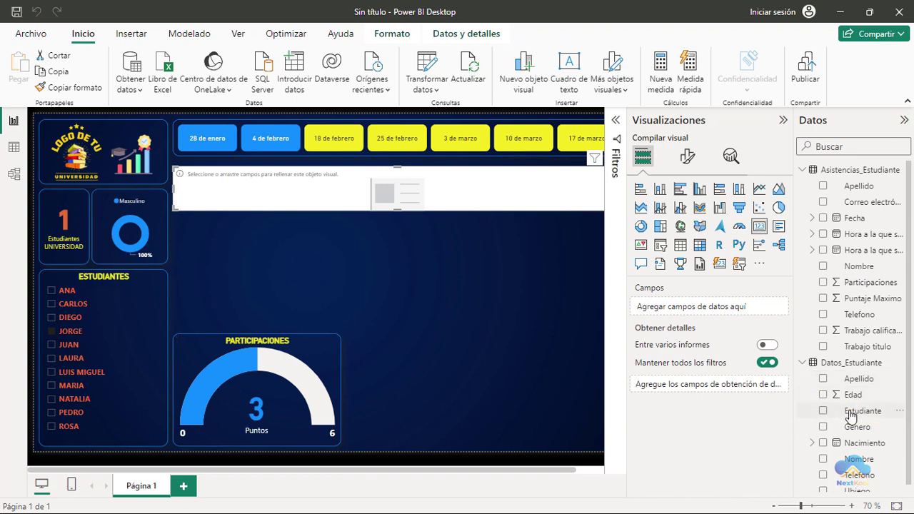
- Drop the Estudiante field onto the empty card below the date buttons
left_click_drag(851, 414, 396, 190)
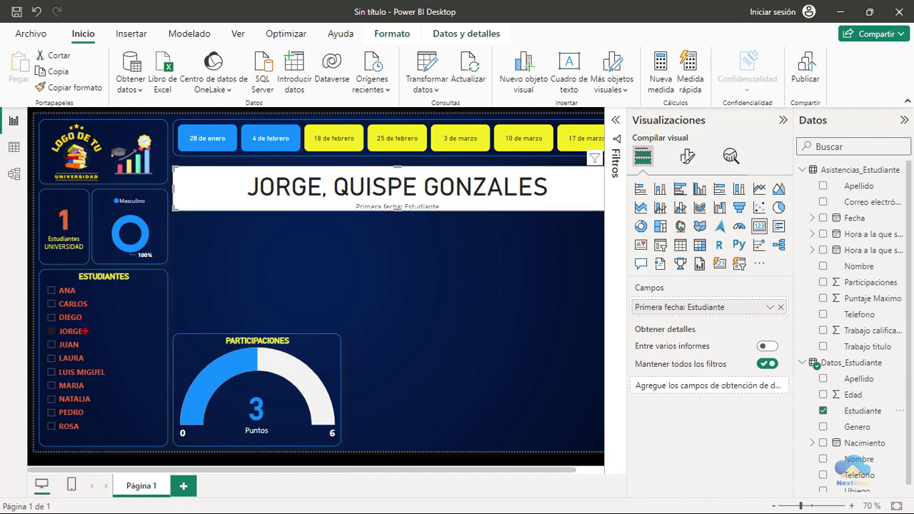
left_click_drag(85, 332, 121, 277)
left_click_drag(238, 170, 574, 205)
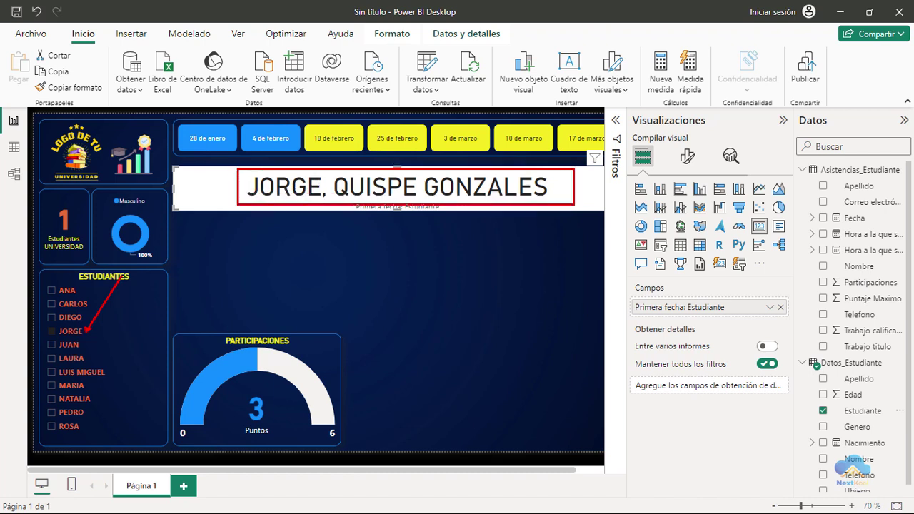
key("Escape")
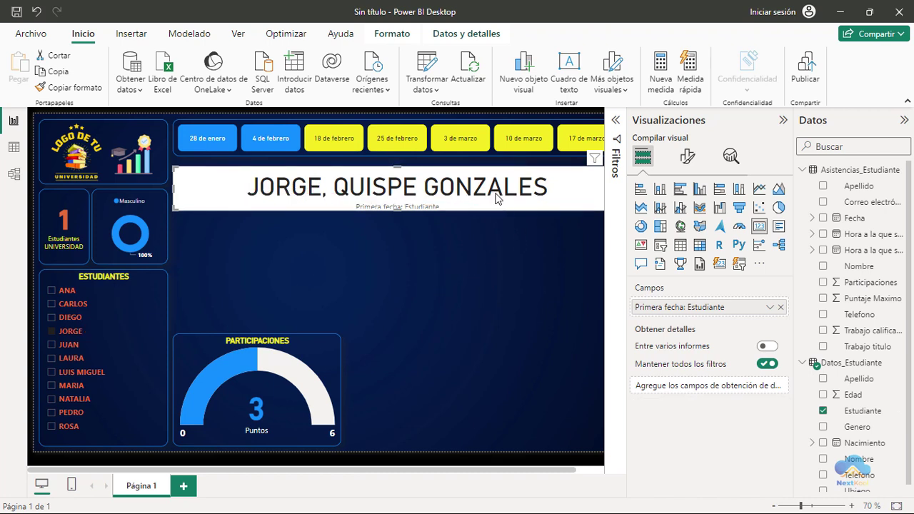
- Make the name card slightly taller and turn off its Etiqueta de categoría
left_click_drag(394, 212, 397, 228)
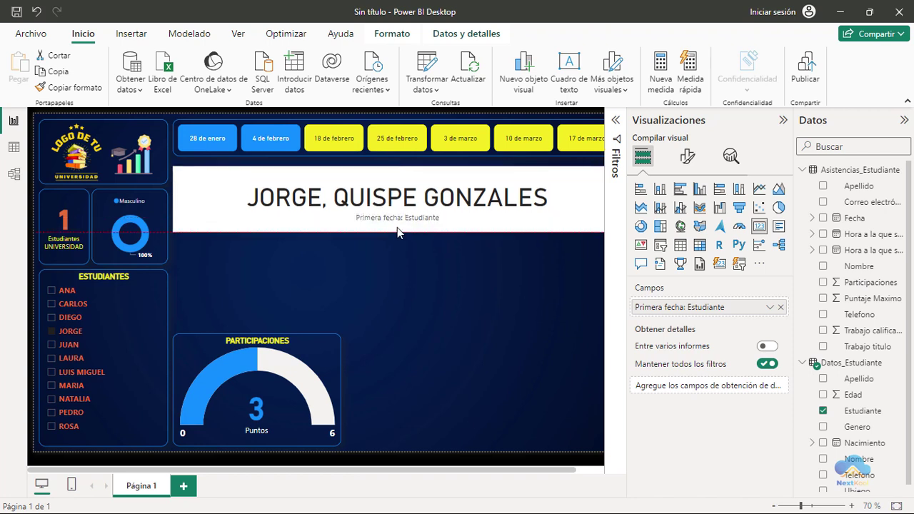
left_click(686, 158)
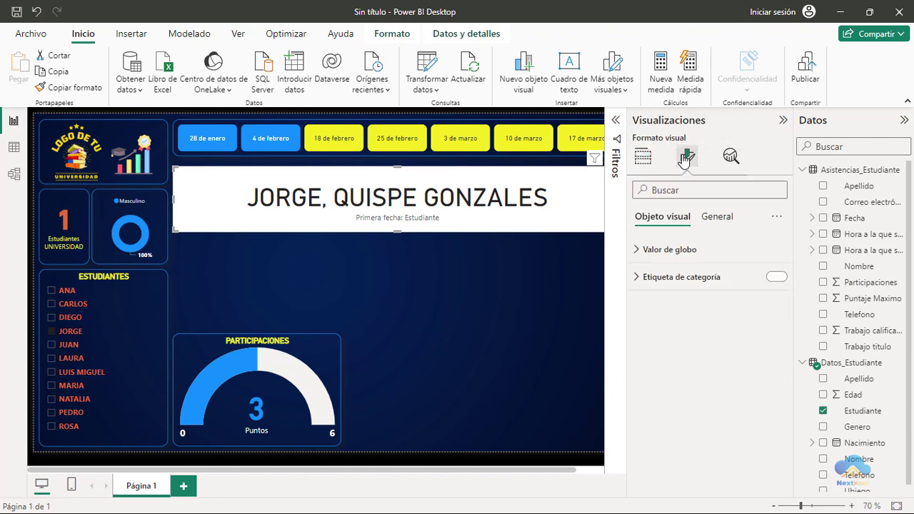
left_click(777, 277)
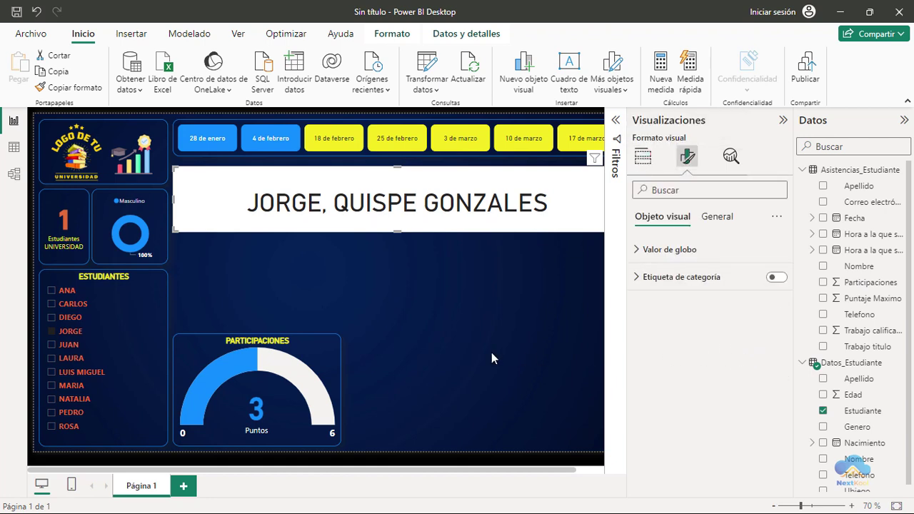
- Copy the Estudiantes slicer's formatting onto the name card with Copiar formato
left_click(82, 445)
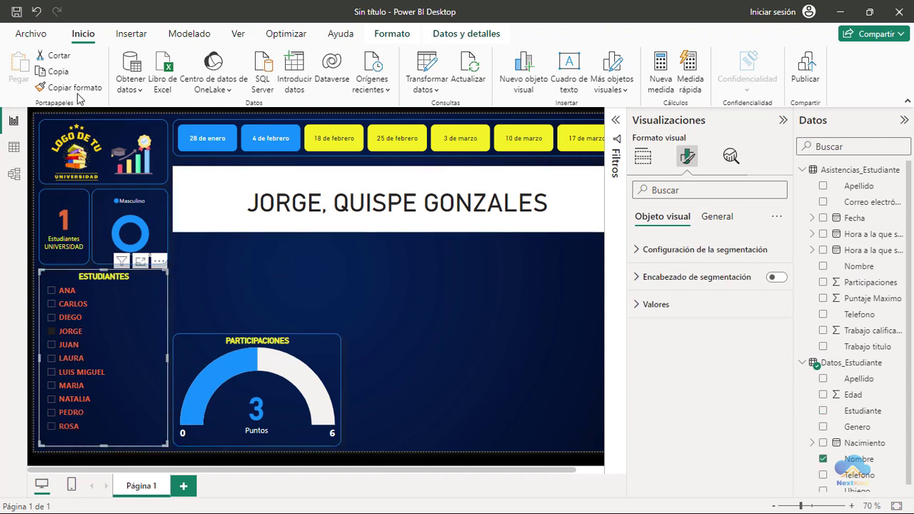
left_click(71, 87)
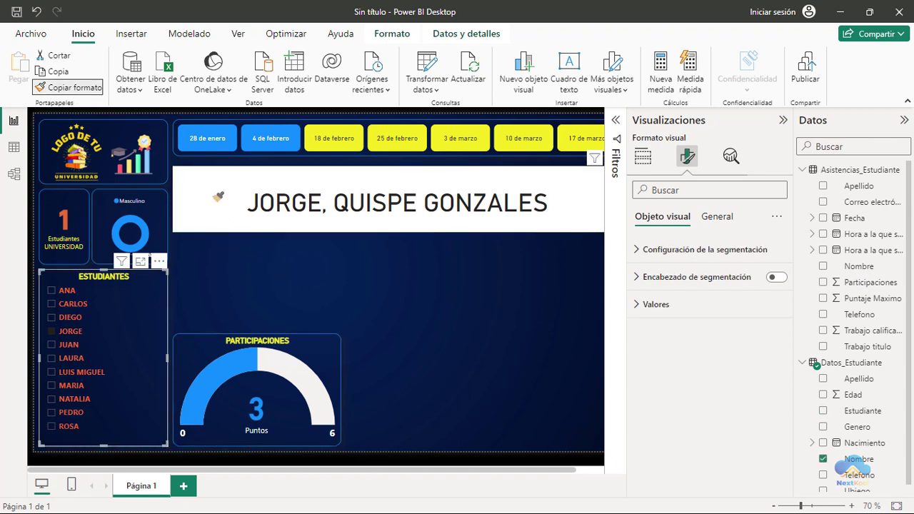
mouse_move(389, 199)
left_click(229, 195)
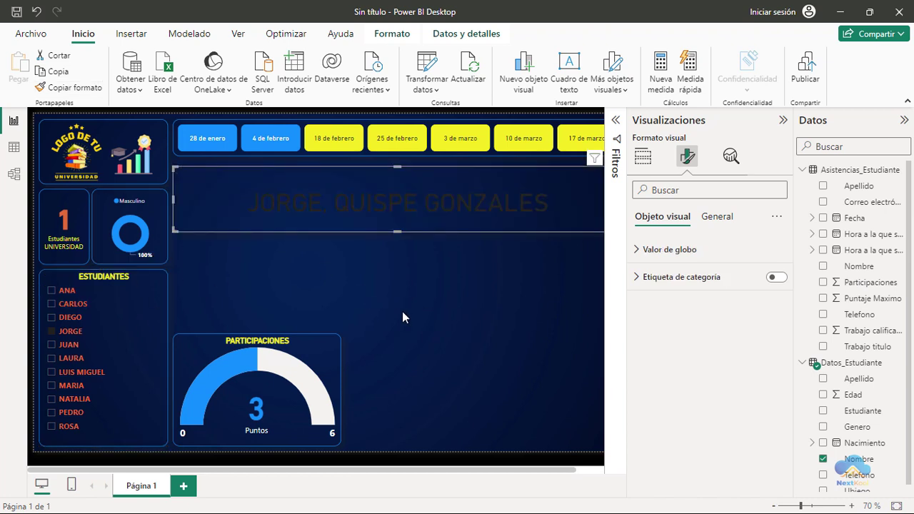
- Make the card's value text orange #E66C37 and set its font size to 37
left_click(662, 251)
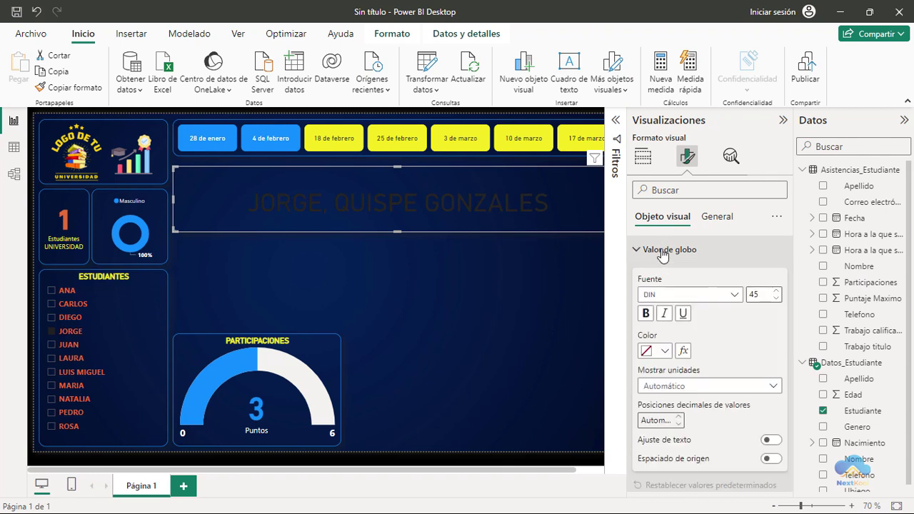
left_click(664, 351)
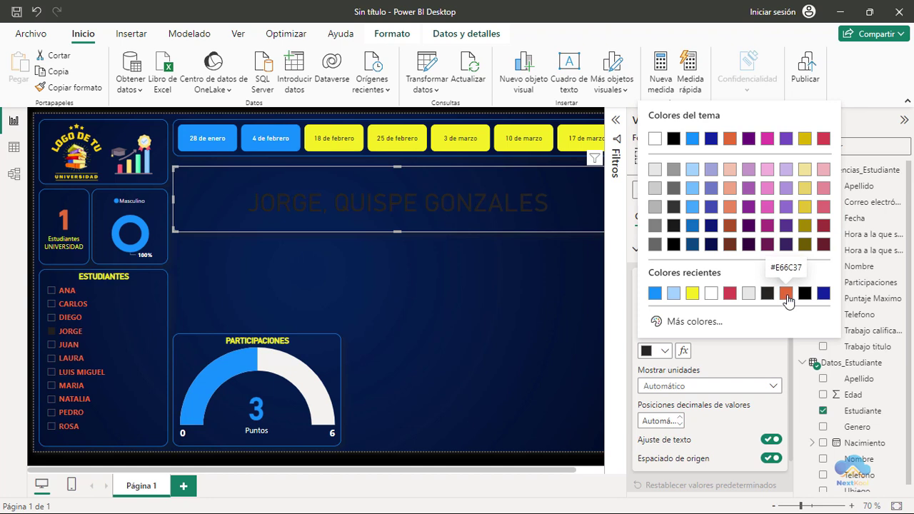
left_click(786, 294)
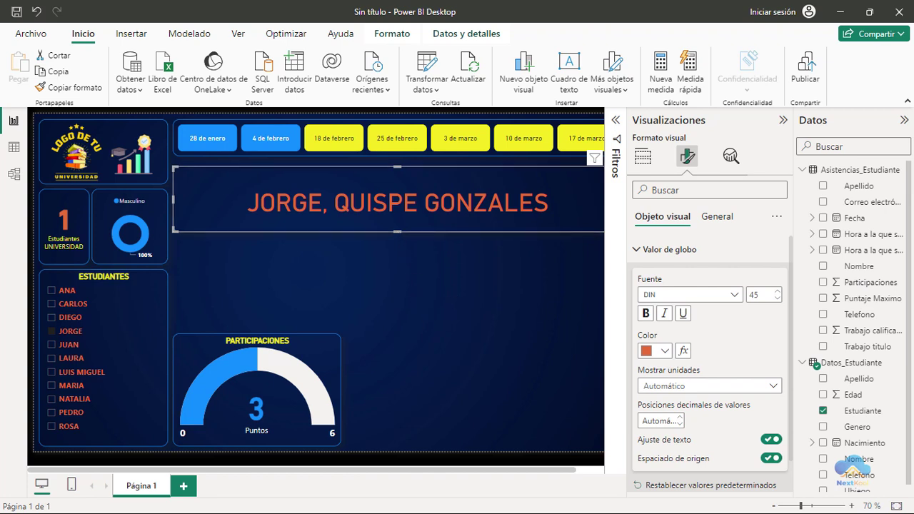
double_click(761, 296)
type("3")
type("7")
key("Return")
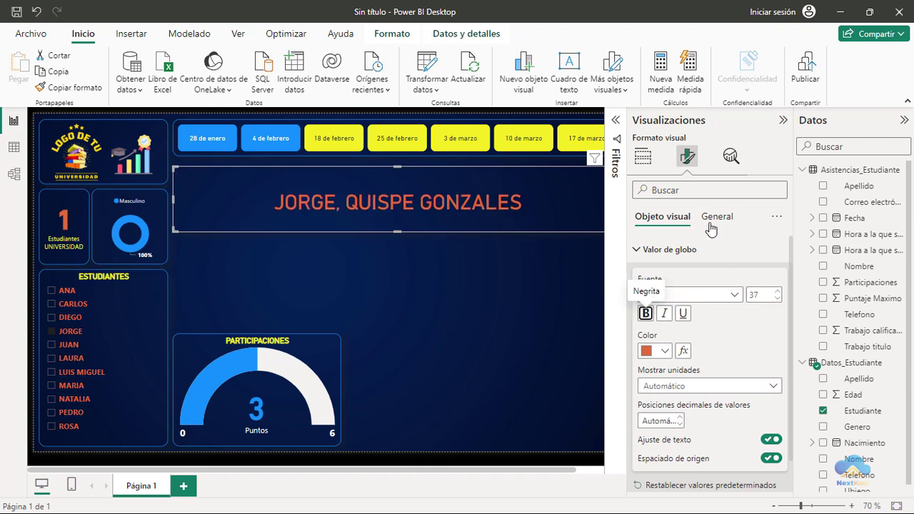
- Set the name card's size to Alto 54 and Ancho 969
left_click(711, 224)
left_click(664, 249)
double_click(662, 315)
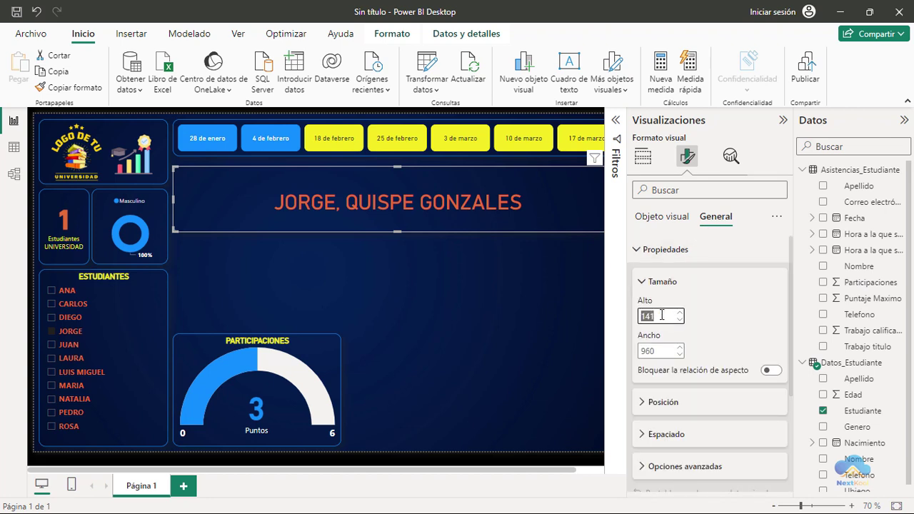
type("54")
double_click(660, 351)
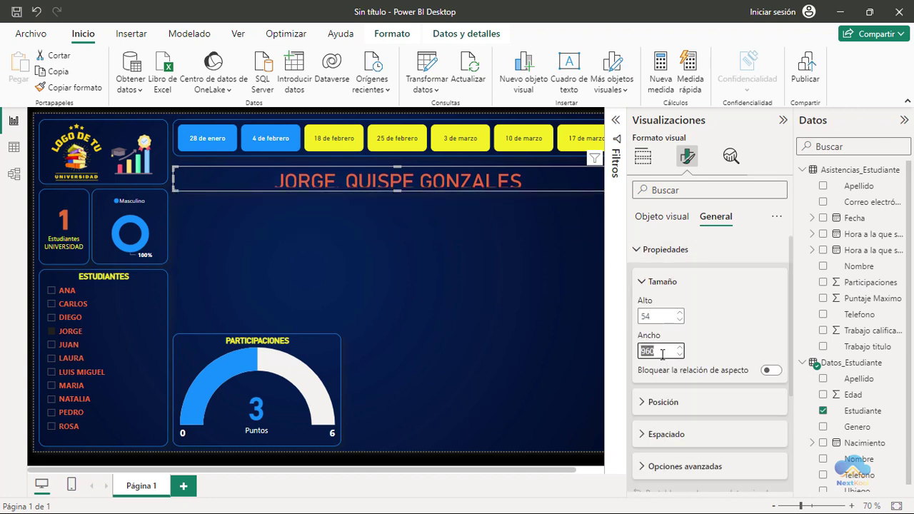
type("969")
- Move the name card up to sit just below the date buttons
left_click(436, 304)
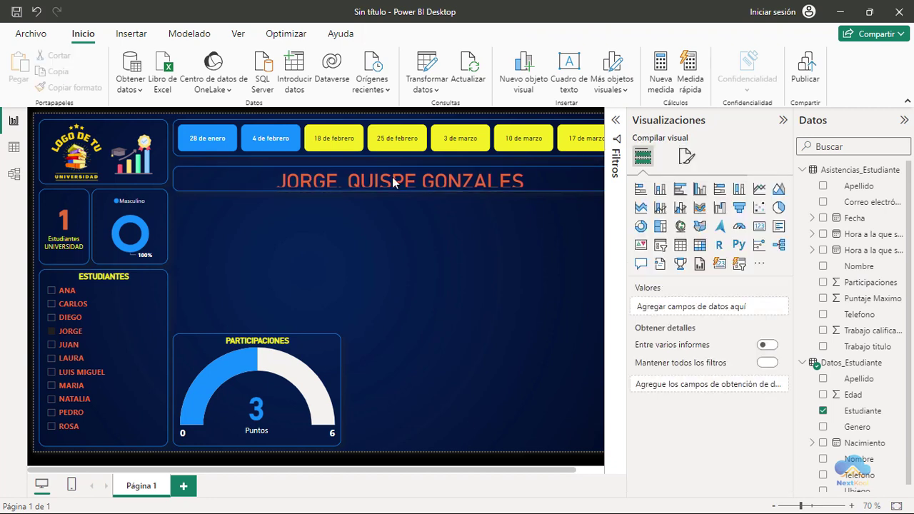
left_click(393, 179)
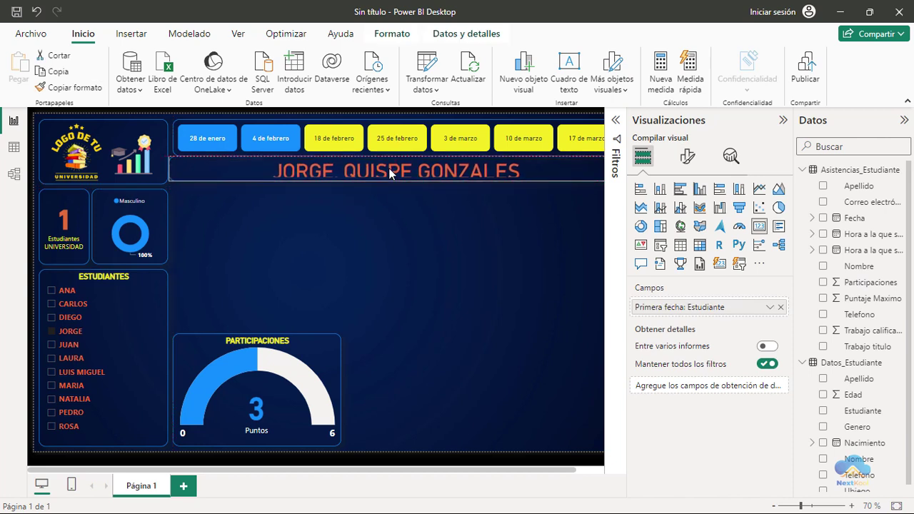
left_click_drag(392, 179, 396, 175)
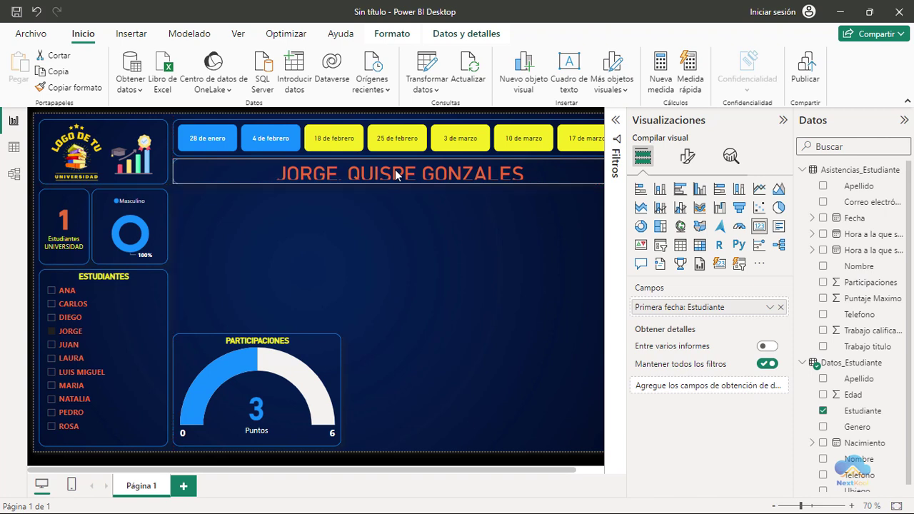
mouse_move(37, 117)
left_mouse_down()
mouse_move(130, 177)
mouse_move(170, 185)
left_mouse_up()
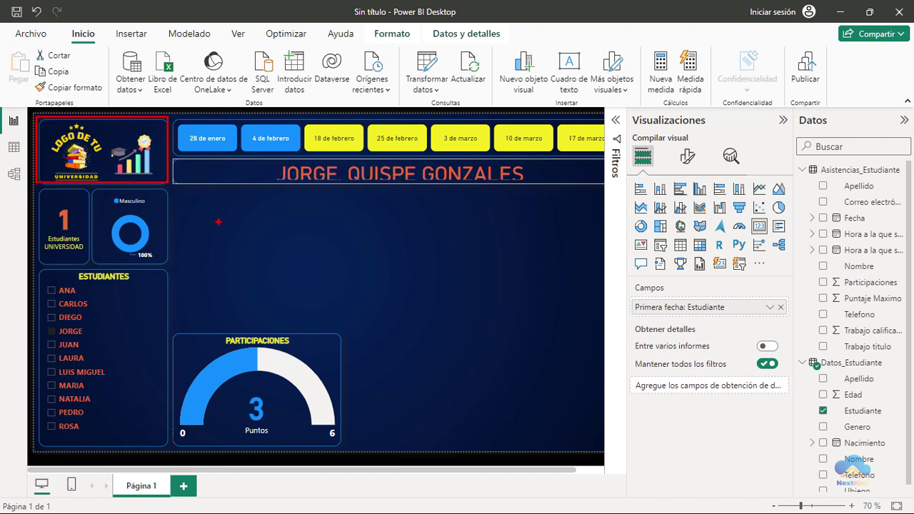
left_click(219, 221)
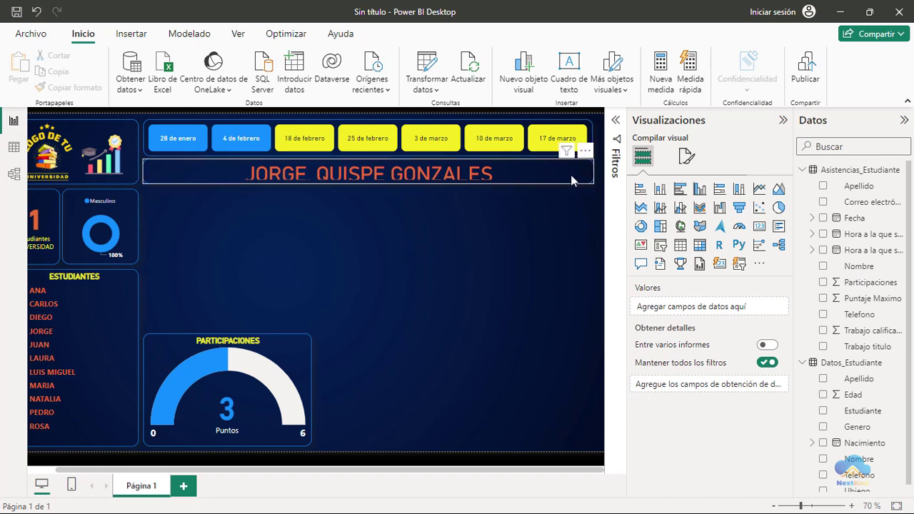
- Change the name card's top padding from 5 to 0 under Espaciado so the name isn't clipped
mouse_move(574, 177)
left_click(575, 183)
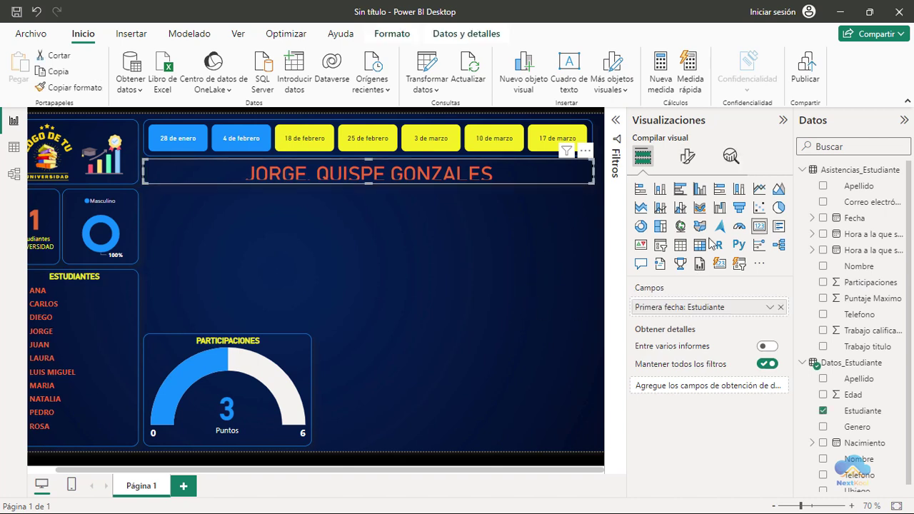
left_click(688, 161)
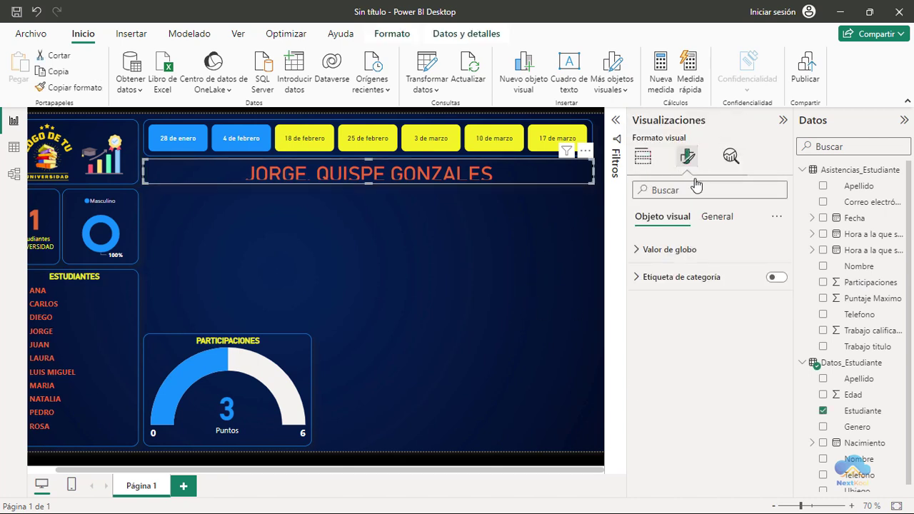
left_click(721, 218)
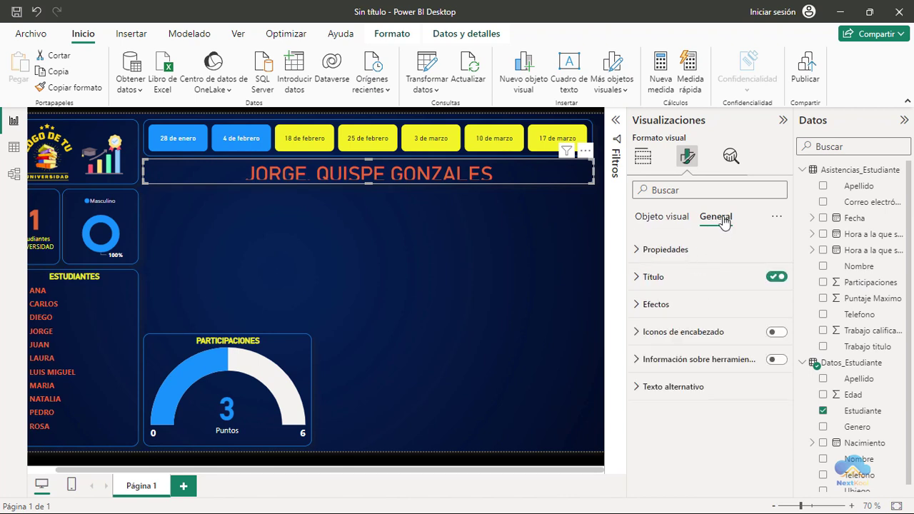
left_click(659, 251)
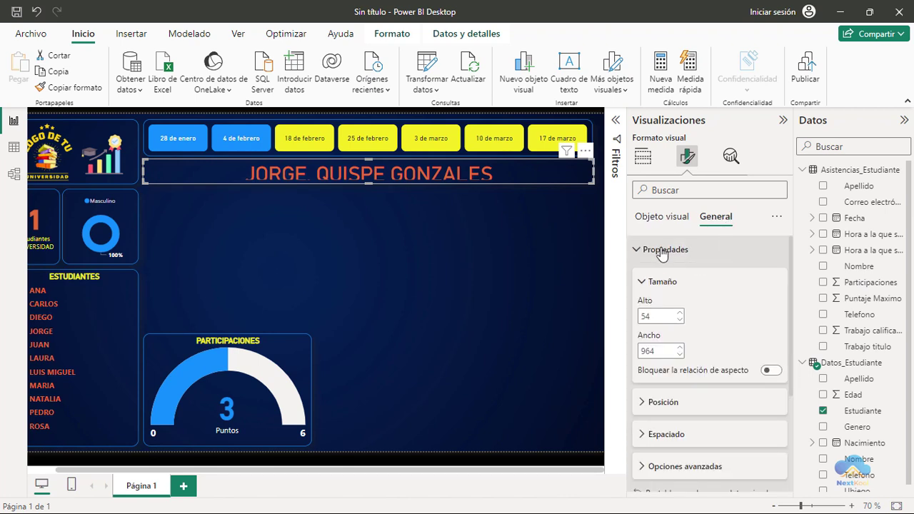
scroll(727, 291, "down", 3)
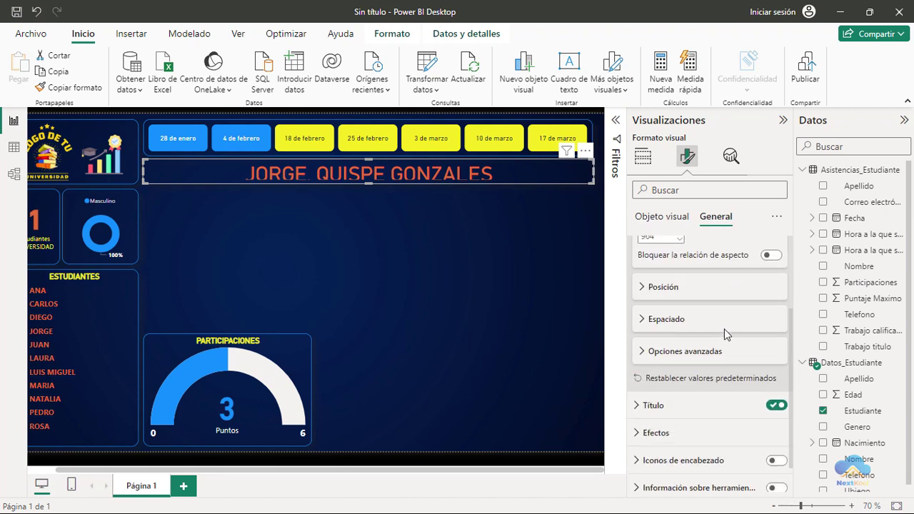
left_click(666, 323)
type("0")
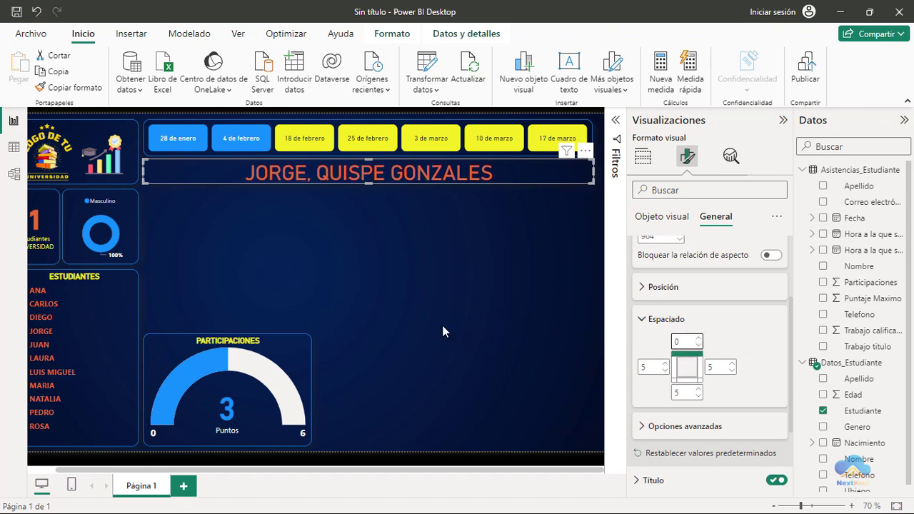
left_click(443, 285)
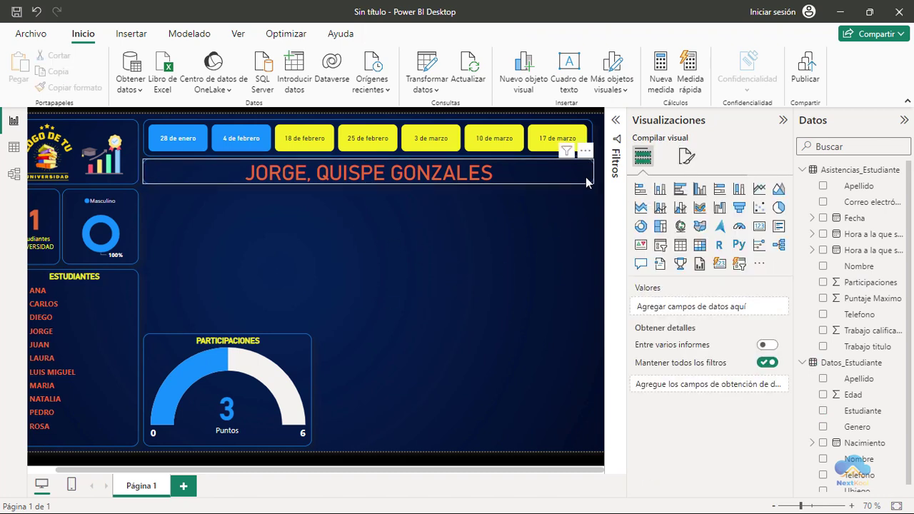
- Raise the name card's bottom padding in General > Propiedades > Espaciado from 5 to 9
left_click(552, 177)
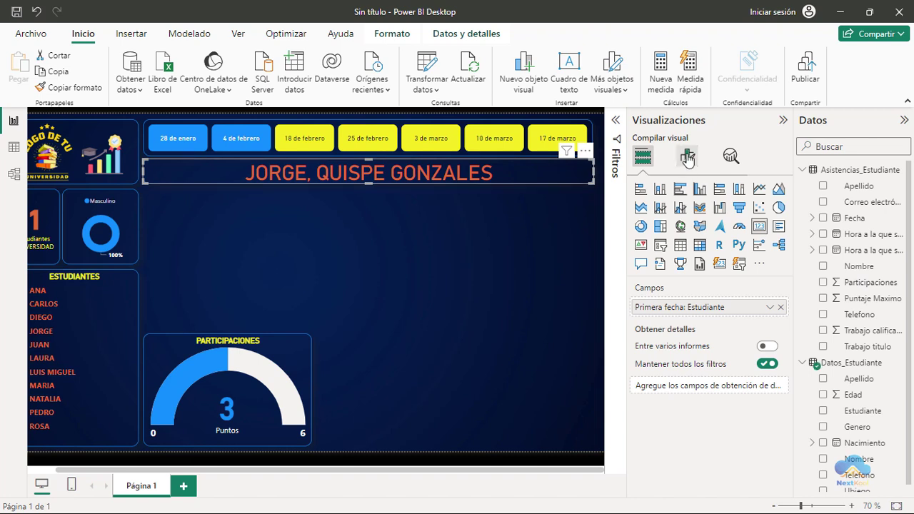
left_click(687, 158)
left_click(720, 218)
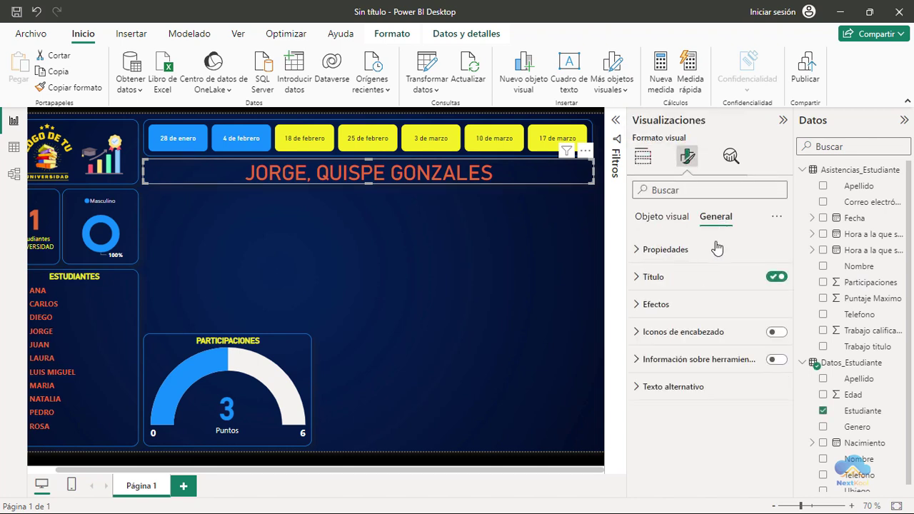
left_click(666, 250)
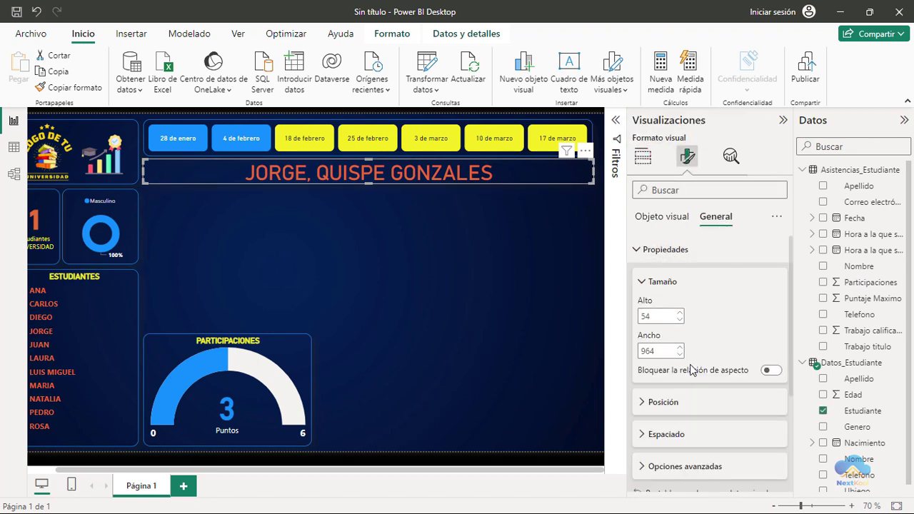
scroll(685, 357, "down", 3)
left_click(679, 282)
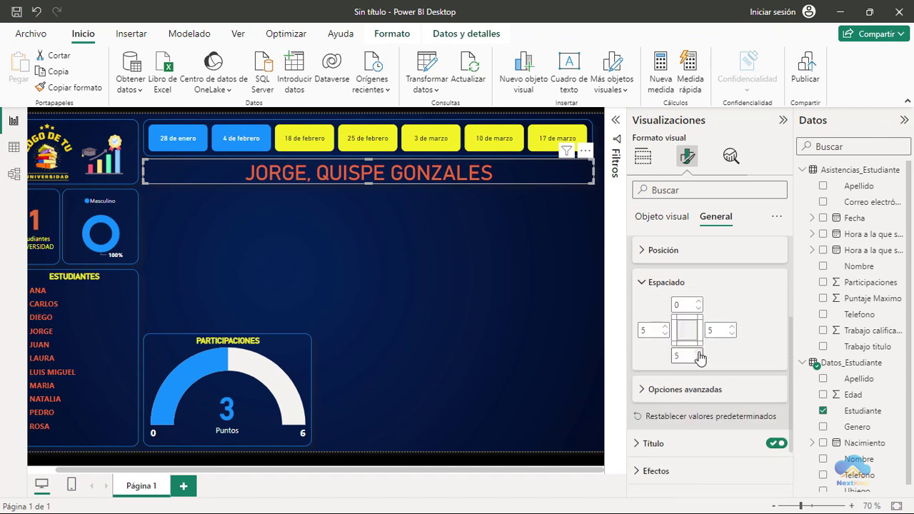
left_click(699, 352)
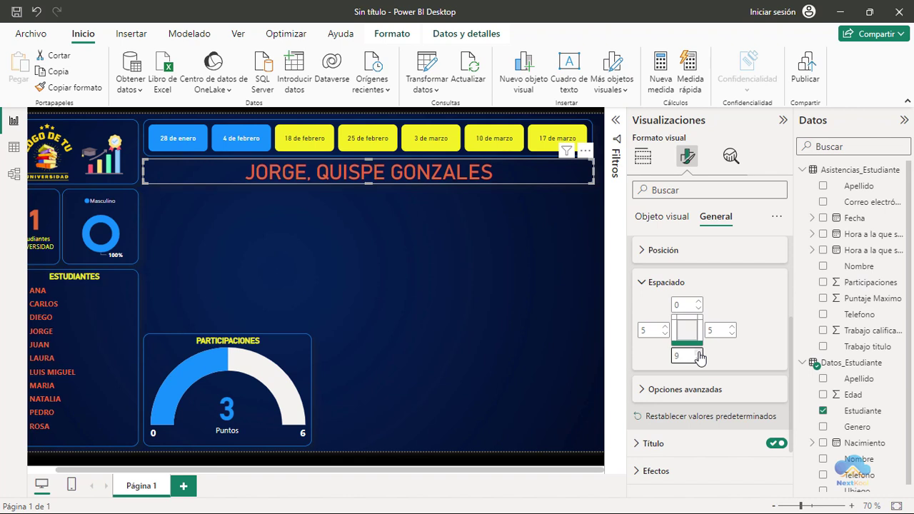
left_click(483, 346)
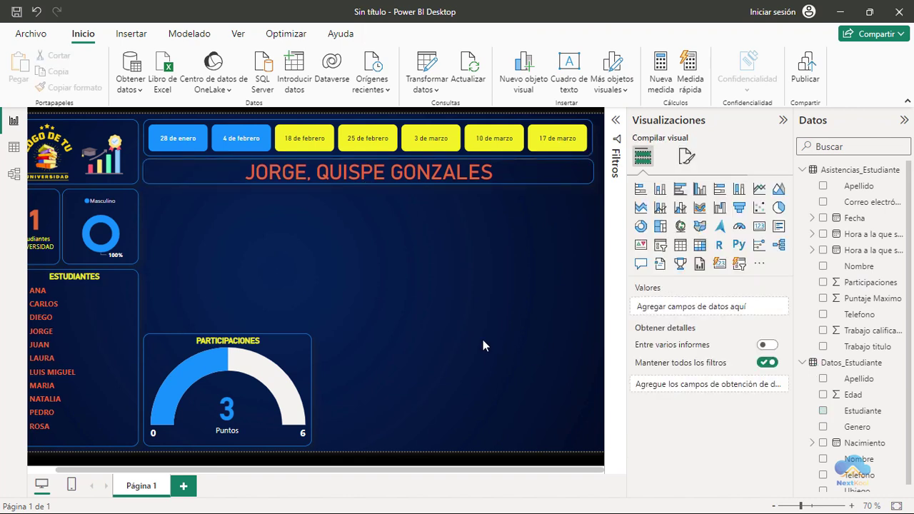